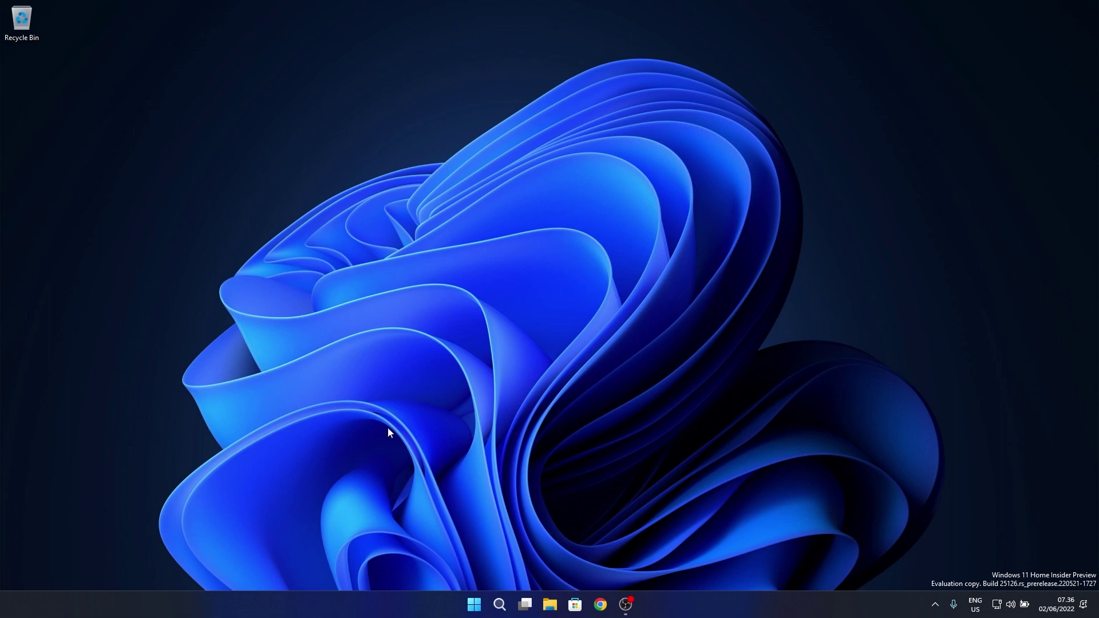
# Open the Start menu to search for regedit.
pyautogui.click(478, 608)
pyautogui.write('r')
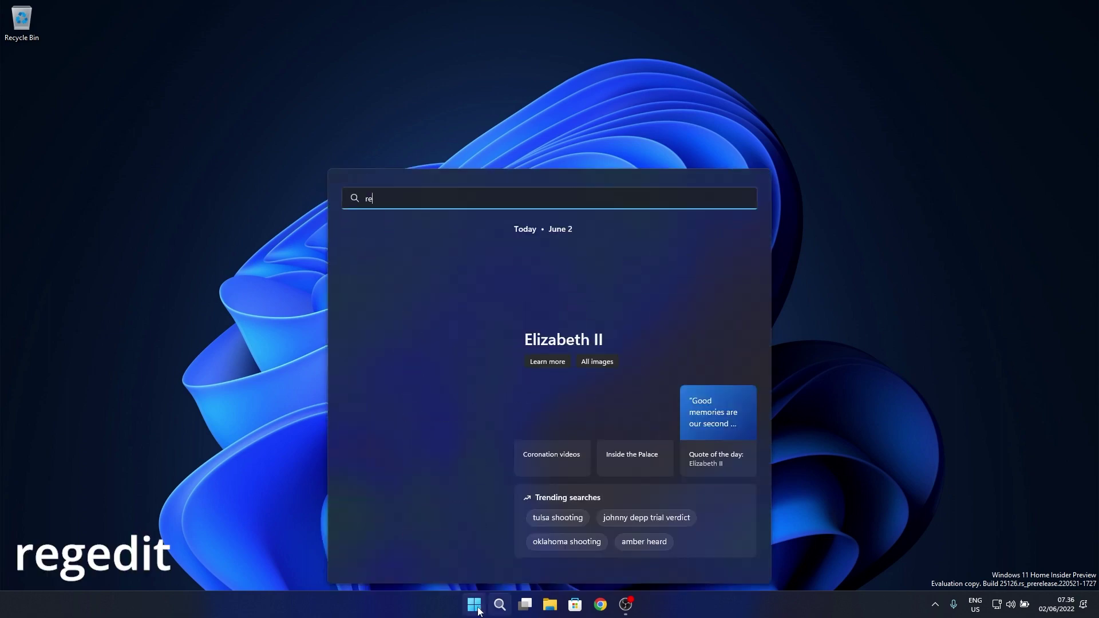
pyautogui.write('egedit')
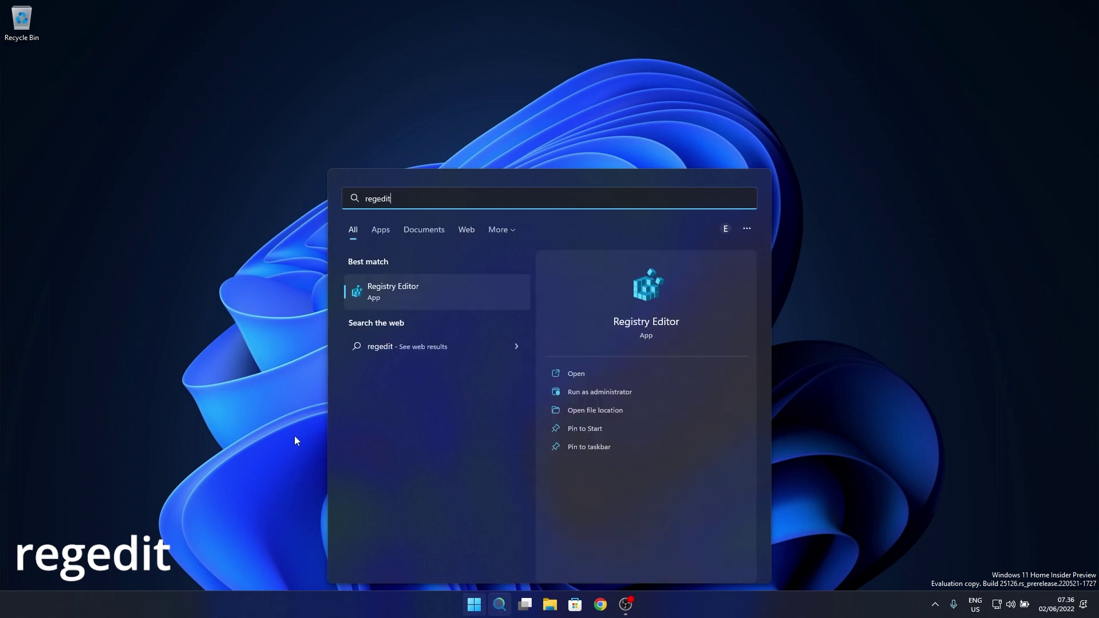
# Launch Registry Editor and navigate to HKEY_LOCAL_MACHINE\SOFTWARE\Microsoft\PolicyManager\current\device.
pyautogui.click(449, 291)
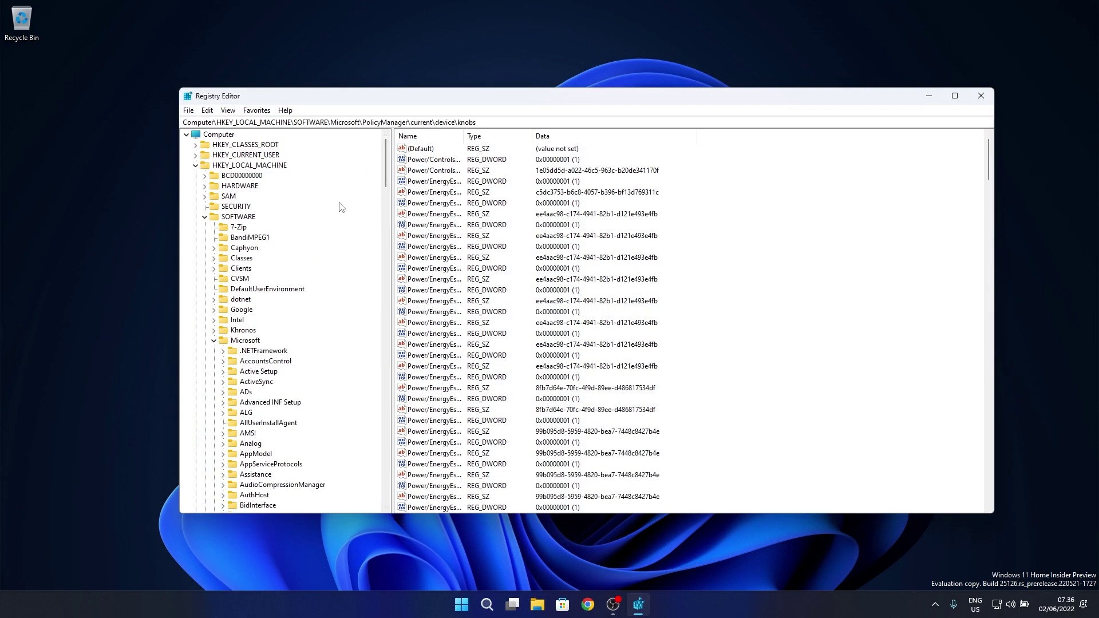
pyautogui.click(276, 166)
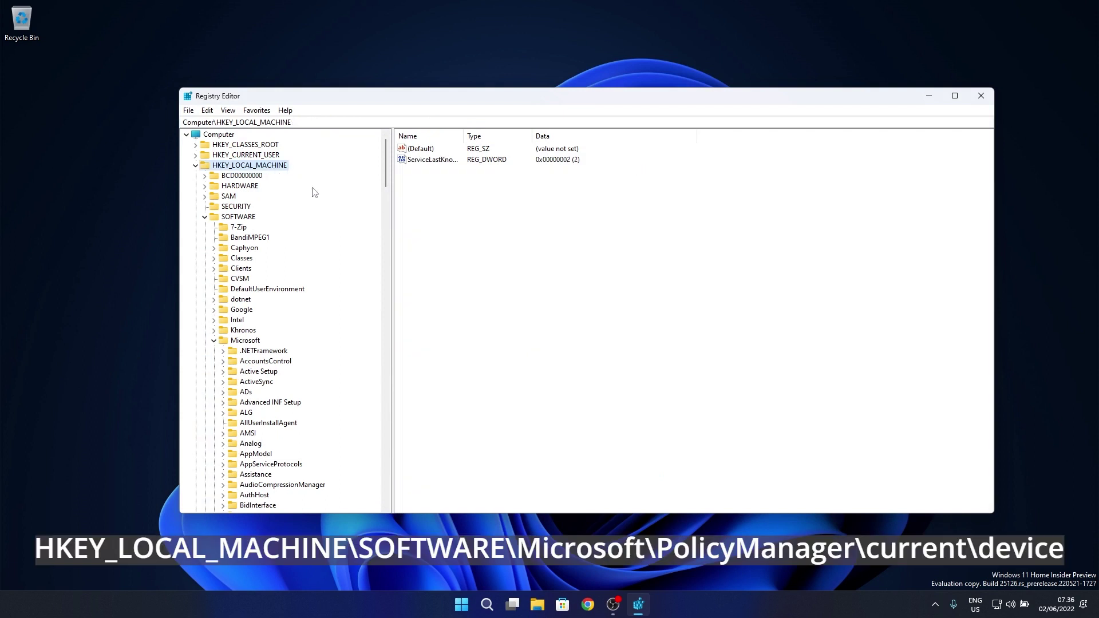
pyautogui.click(246, 217)
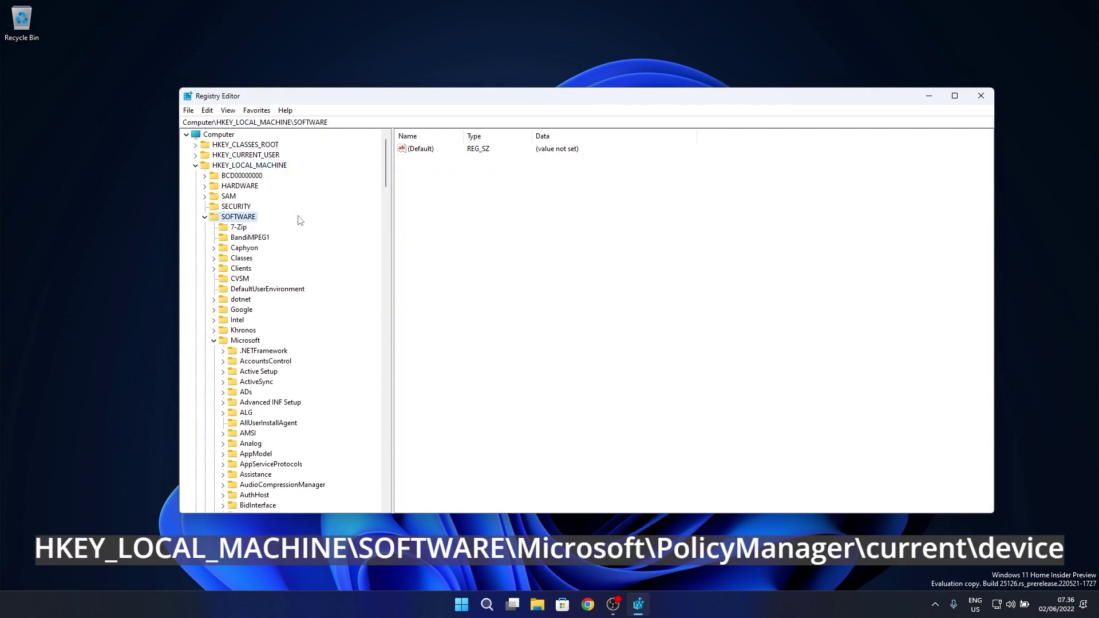
pyautogui.click(248, 345)
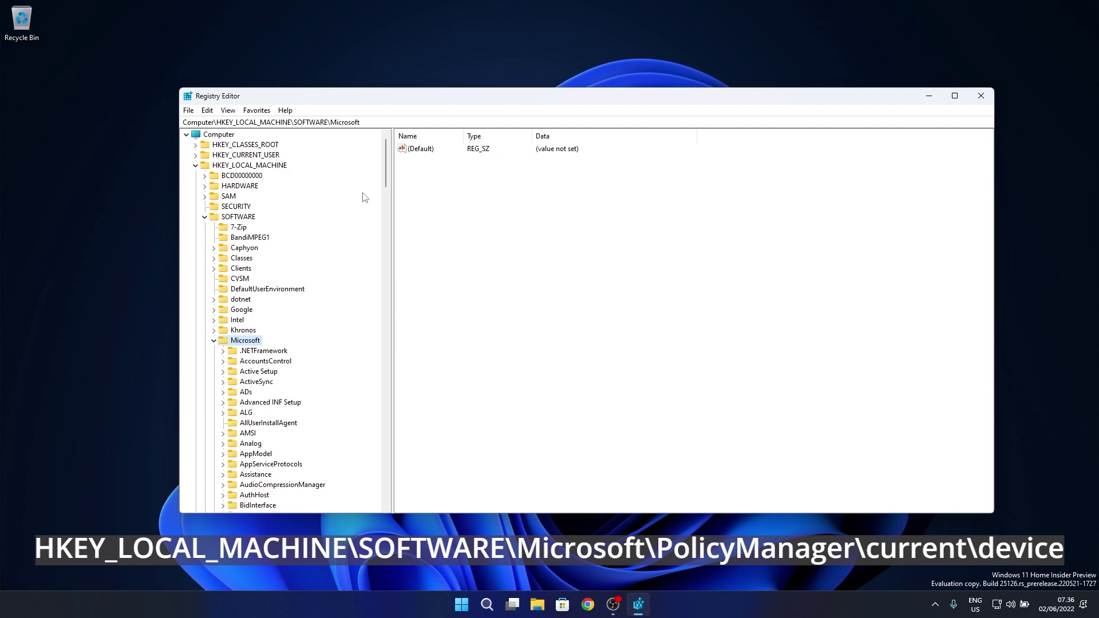
pyautogui.moveTo(386, 165); pyautogui.dragTo(372, 380)
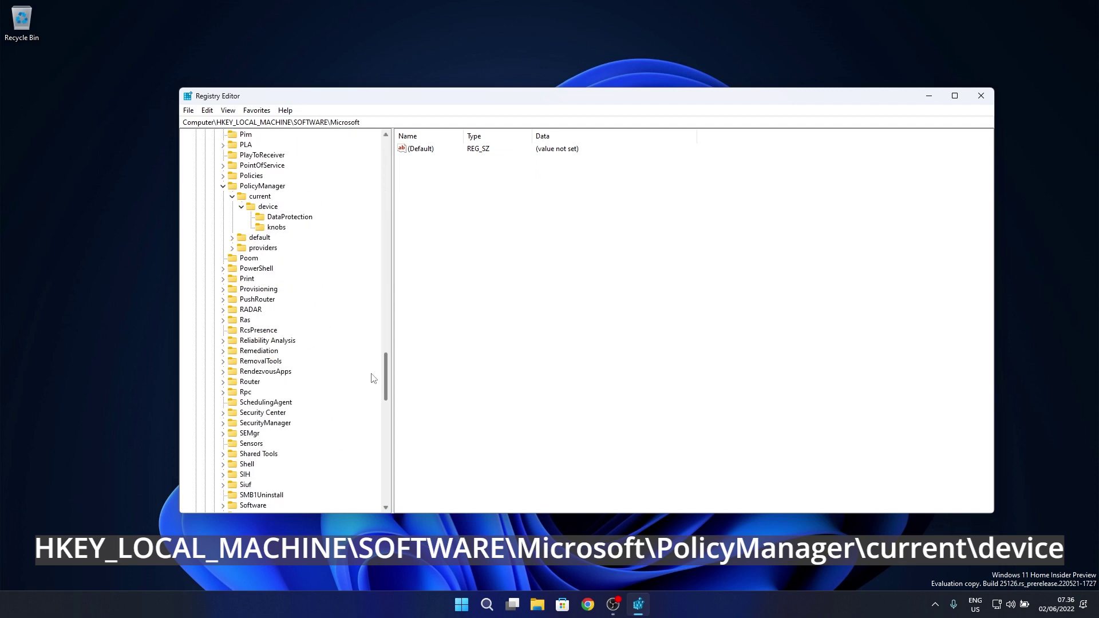
pyautogui.click(265, 188)
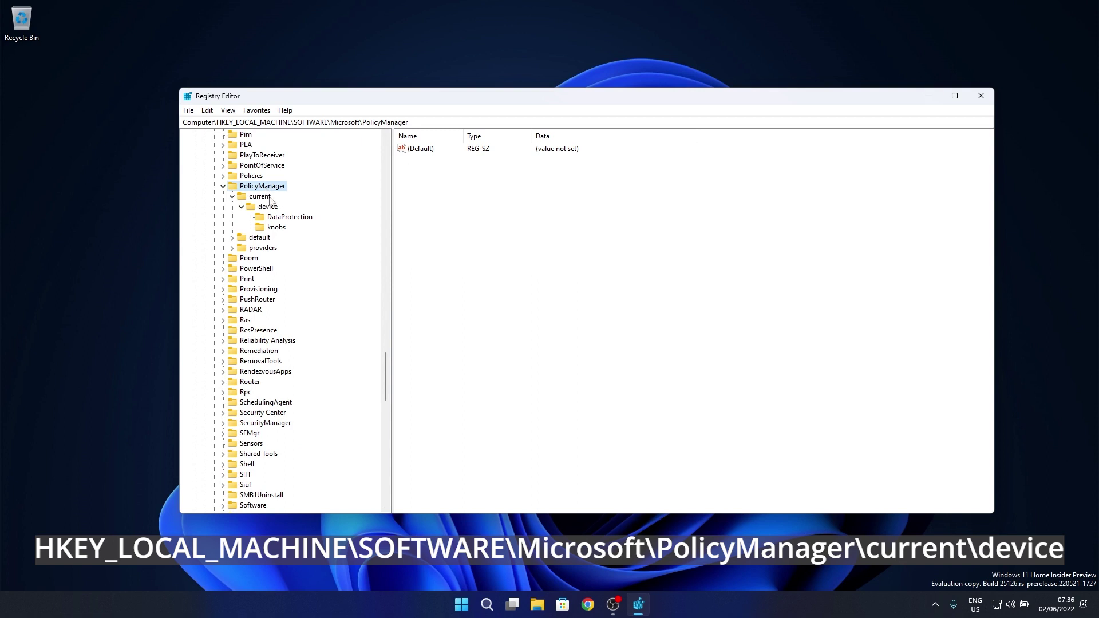
pyautogui.click(267, 198)
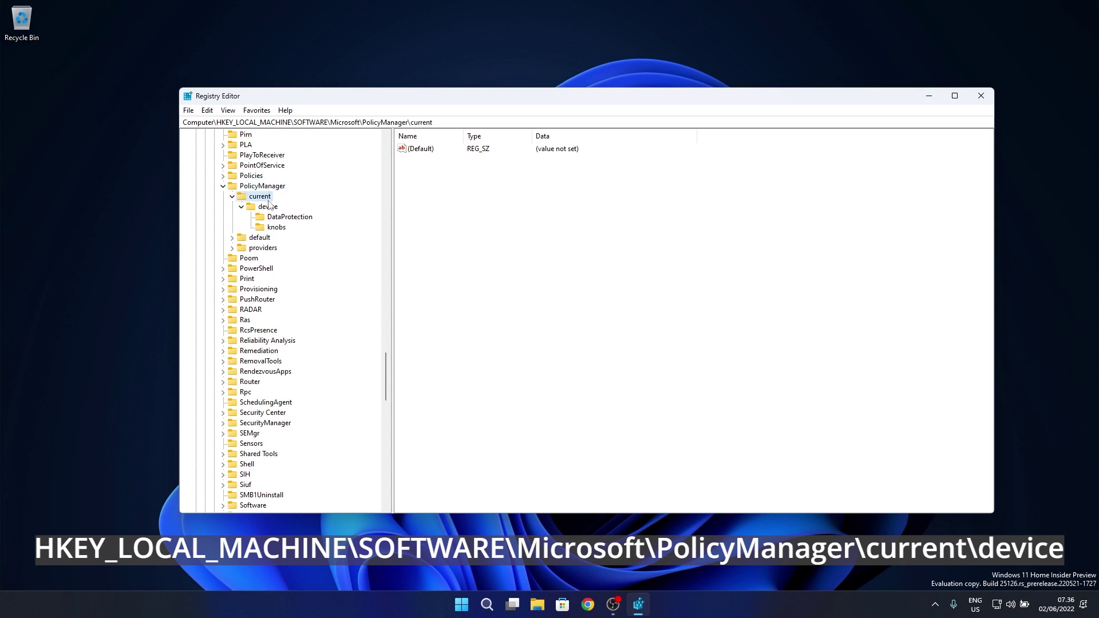
pyautogui.click(268, 208)
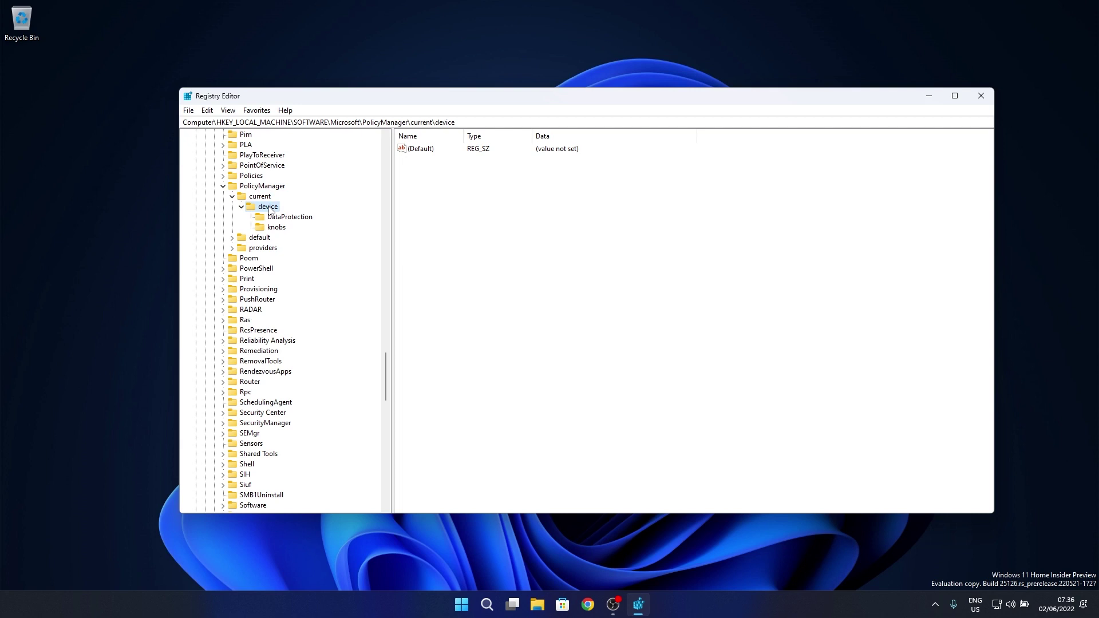
# Add a new subkey named Stickers under PolicyManager\current\device.
pyautogui.rightClick(269, 210)
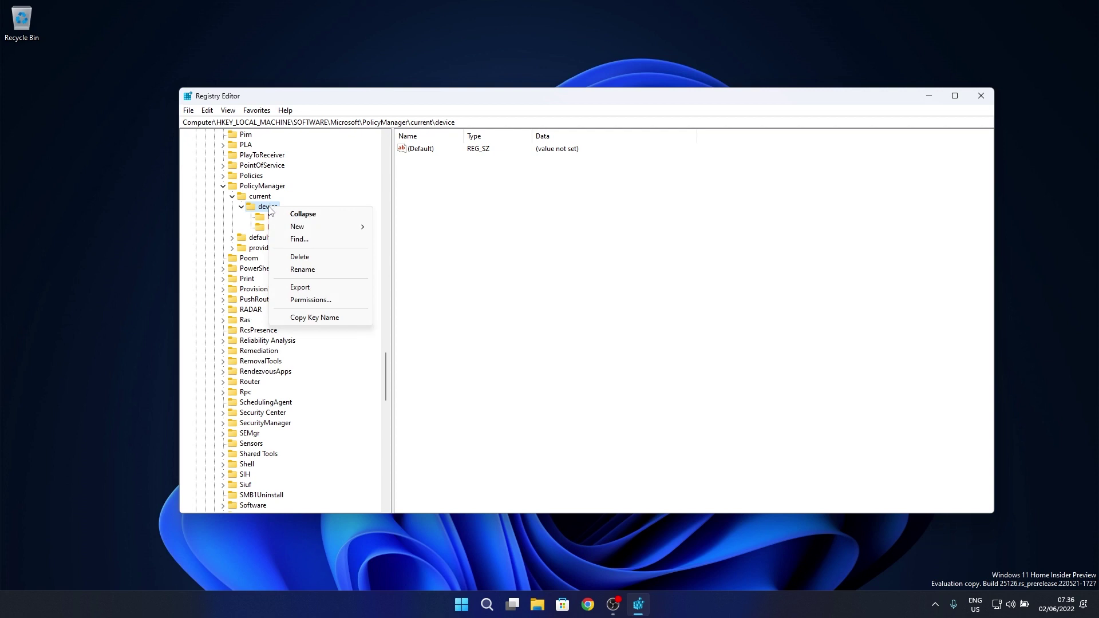
pyautogui.moveTo(318, 227)
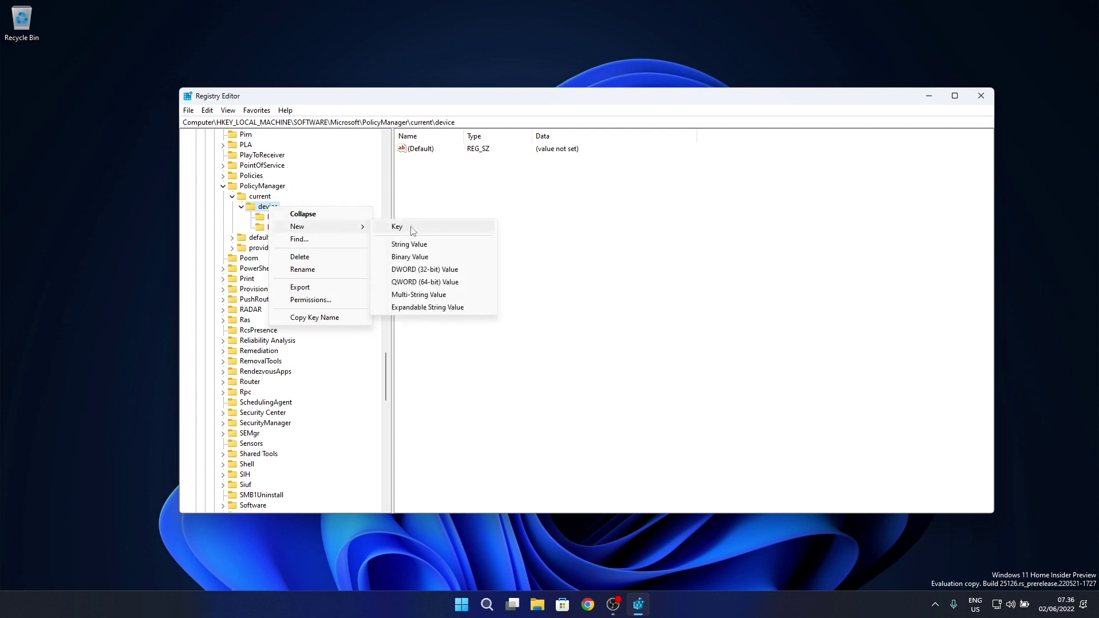
pyautogui.click(419, 230)
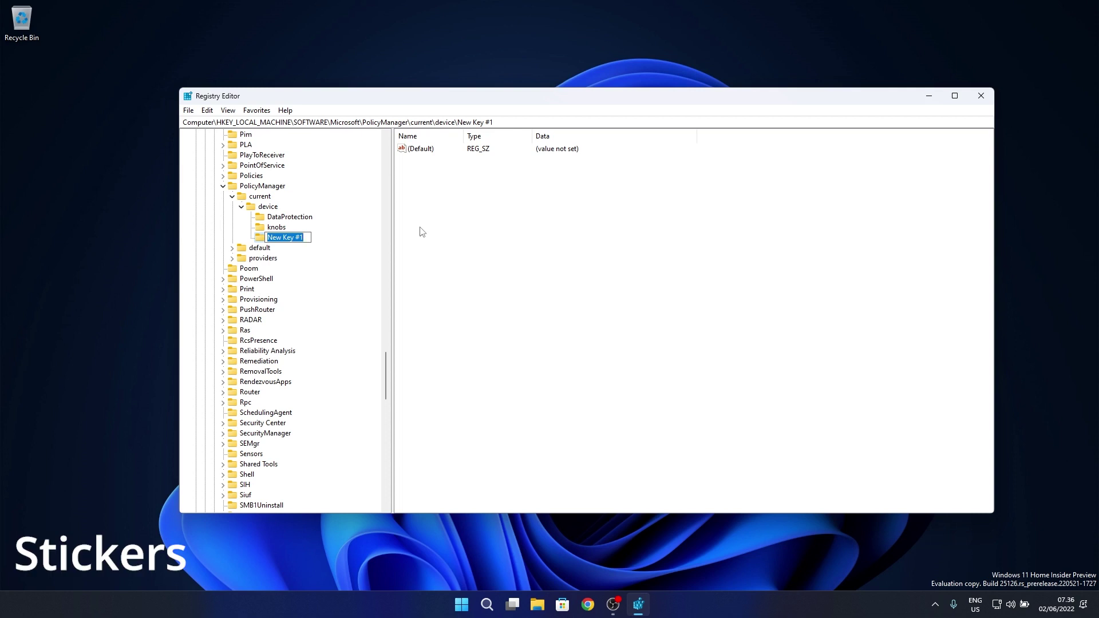
pyautogui.write('Stickers')
pyautogui.press('Return')
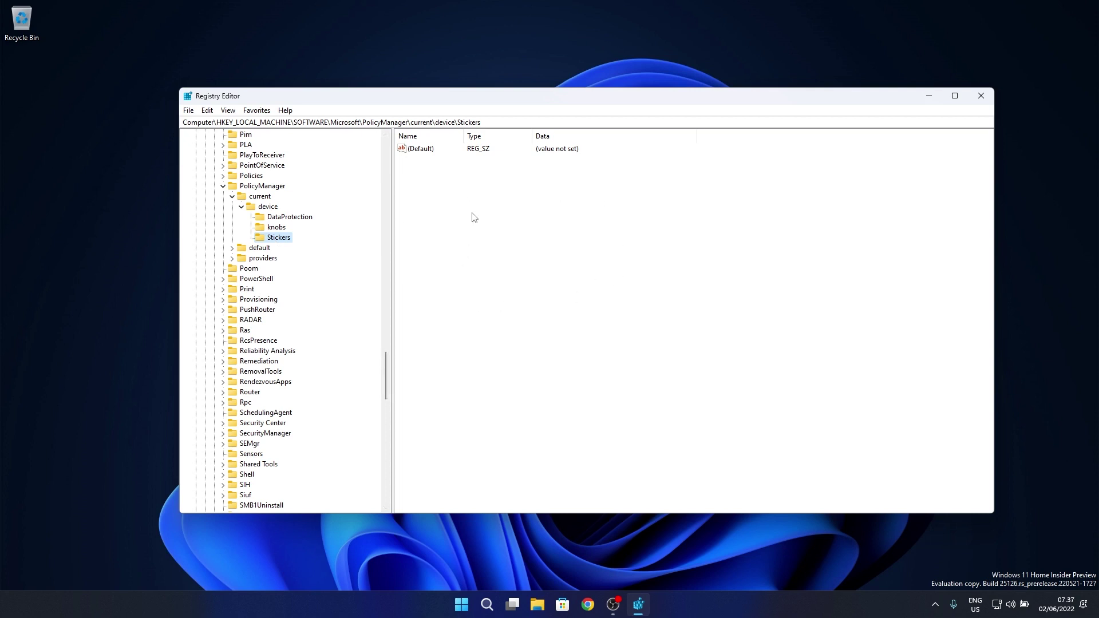
# Create a DWORD (32-bit) value named EnableStickers inside the Stickers key.
pyautogui.rightClick(497, 213)
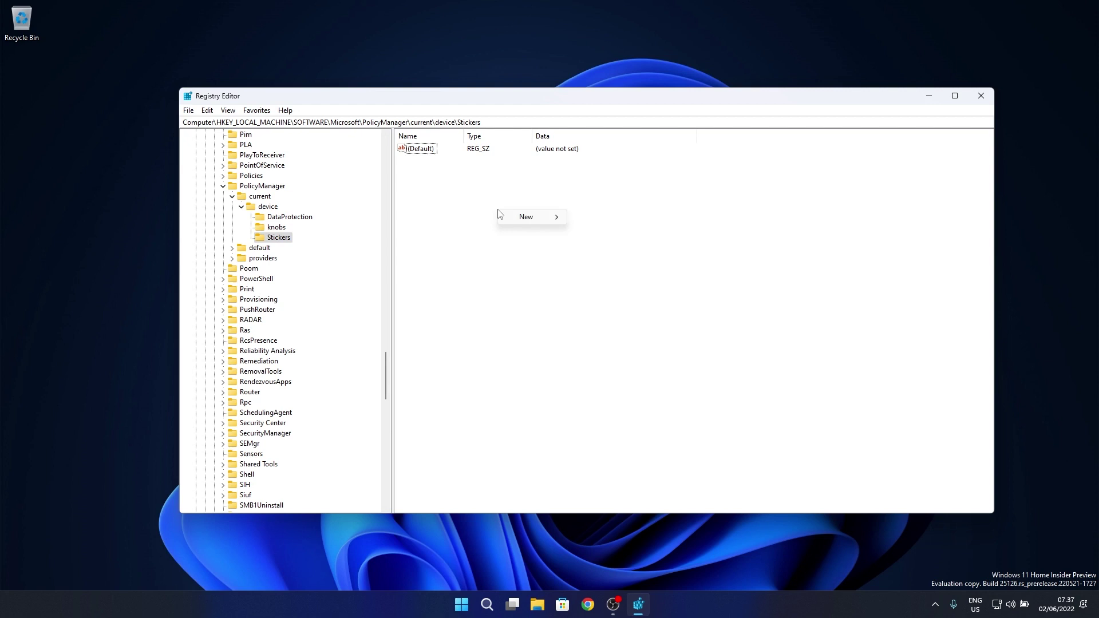
pyautogui.moveTo(526, 217)
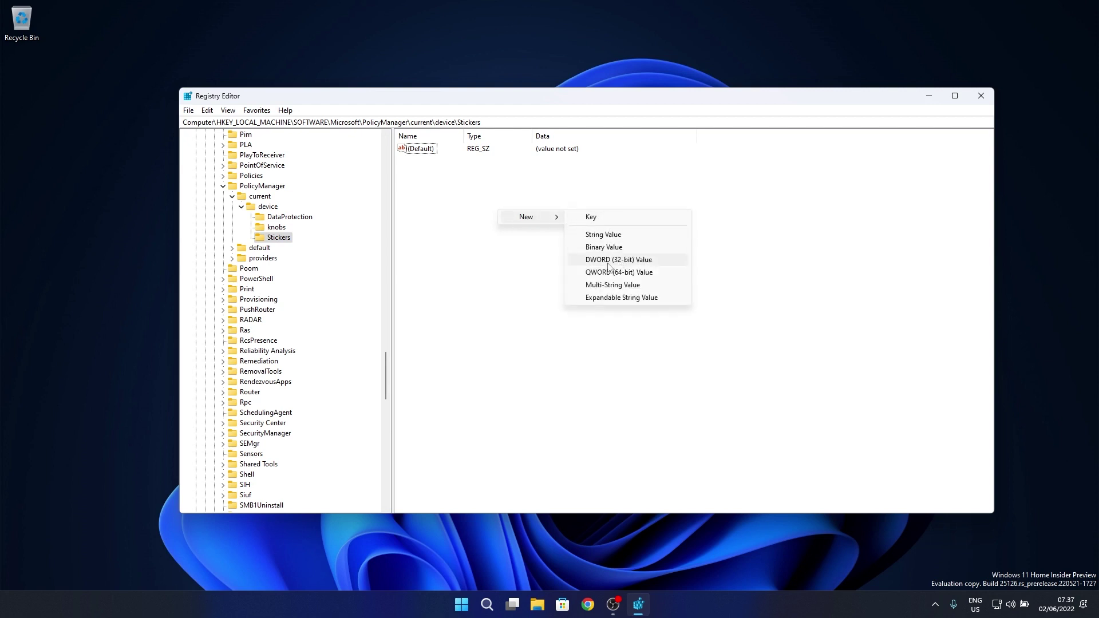
pyautogui.click(602, 261)
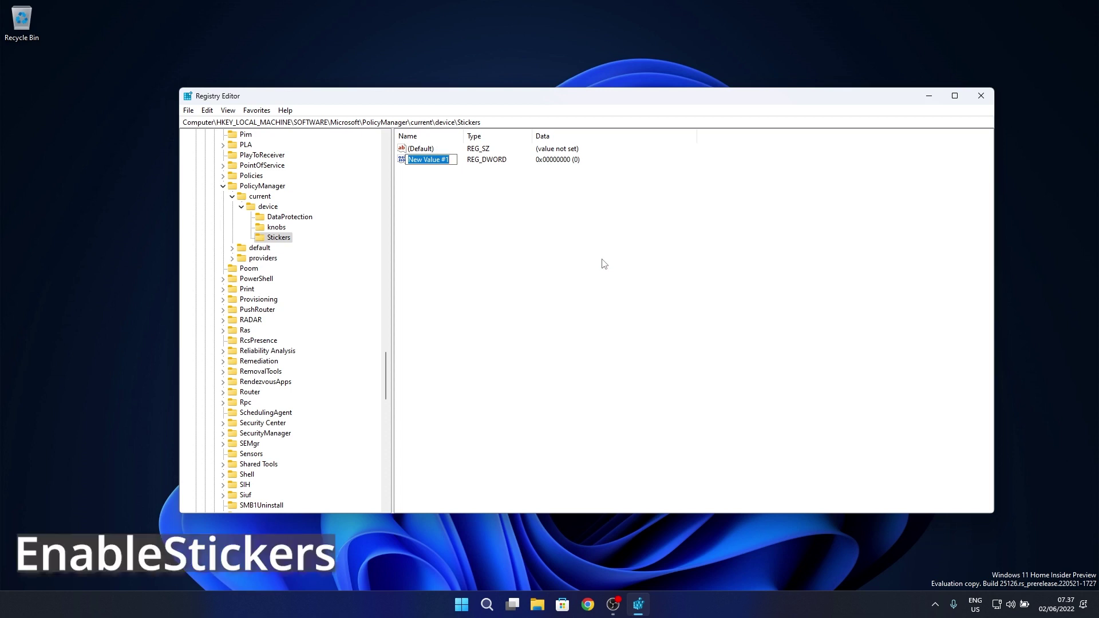
pyautogui.write('EnableStickers')
pyautogui.press('Return')
# Give EnableStickers value data 1, then close Registry Editor.
pyautogui.doubleClick(429, 168)
pyautogui.moveTo(318, 150); pyautogui.dragTo(615, 240)
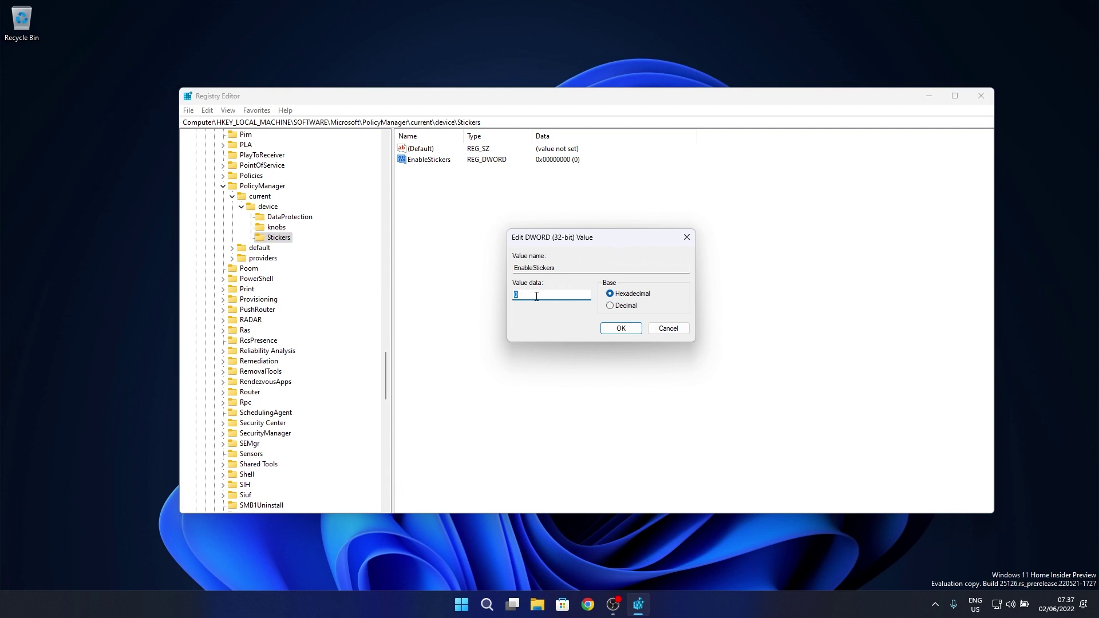
pyautogui.write('1')
pyautogui.click(620, 330)
pyautogui.hotkey('alt', 'F4')
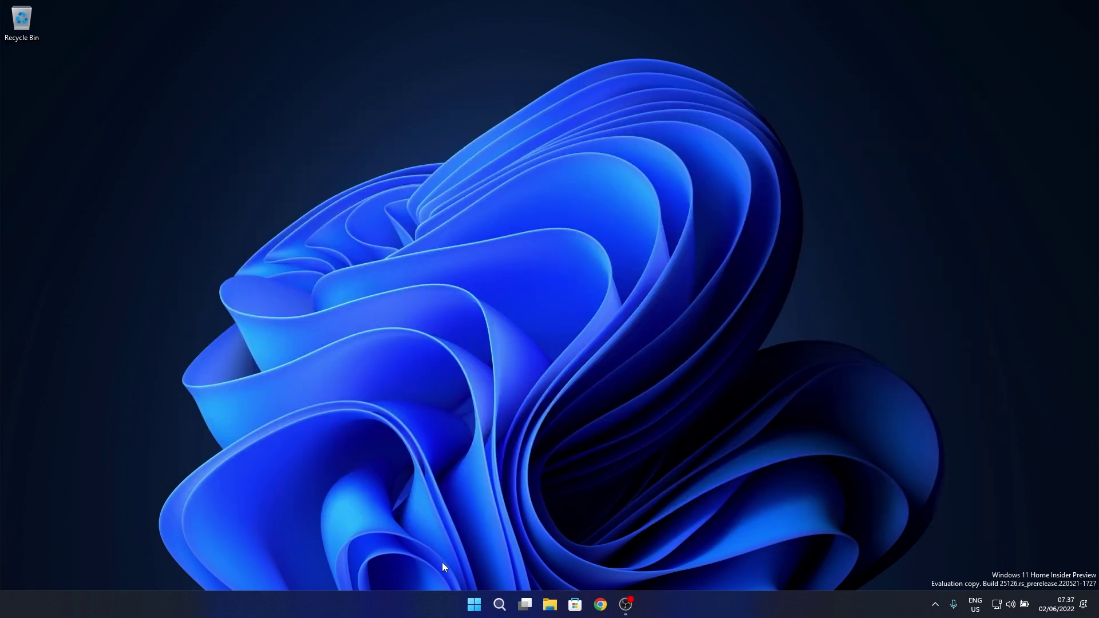
pyautogui.click(473, 604)
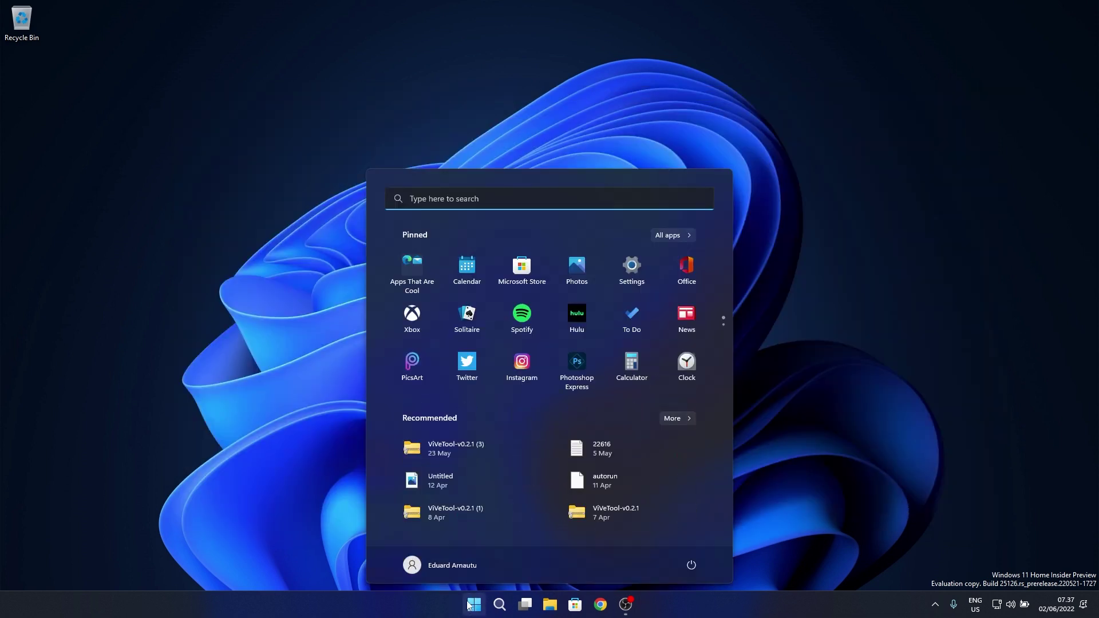
pyautogui.click(691, 566)
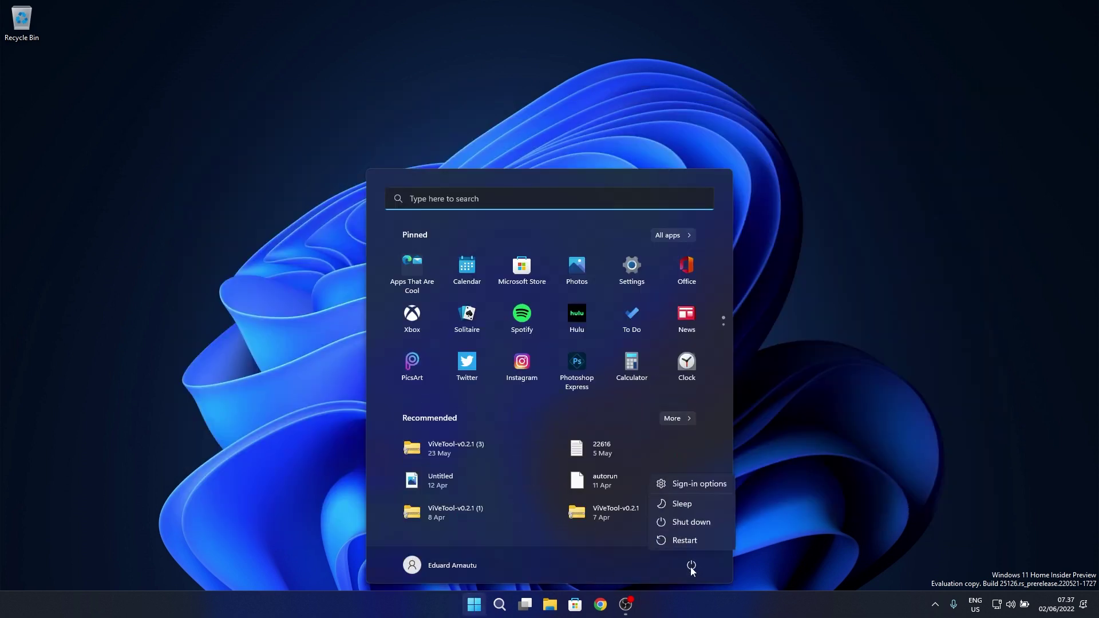
pyautogui.click(922, 260)
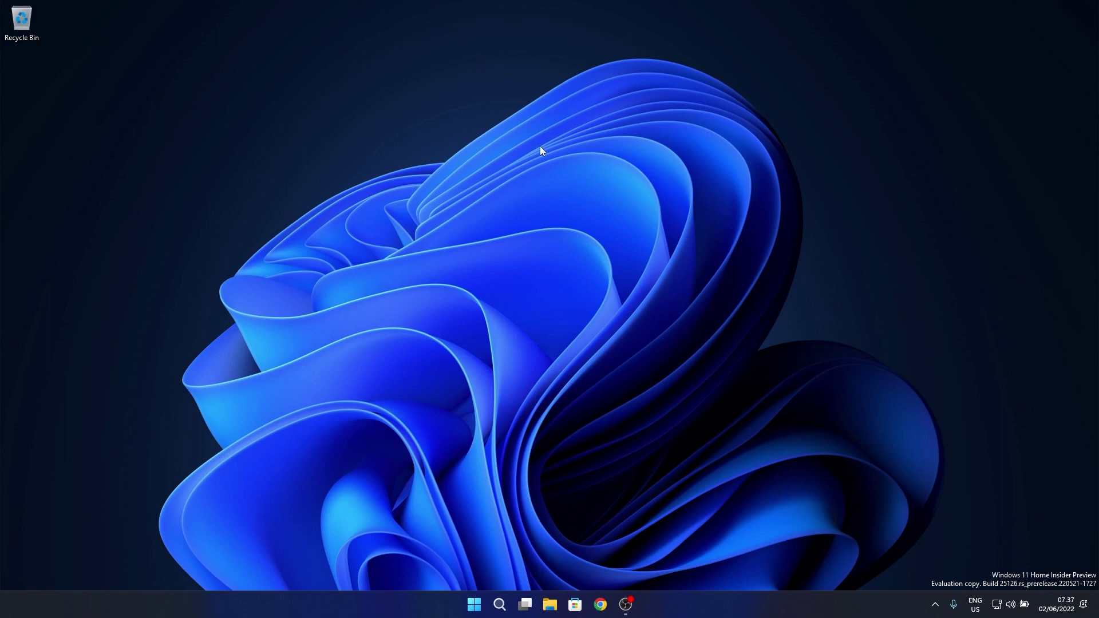
pyautogui.rightClick(438, 192)
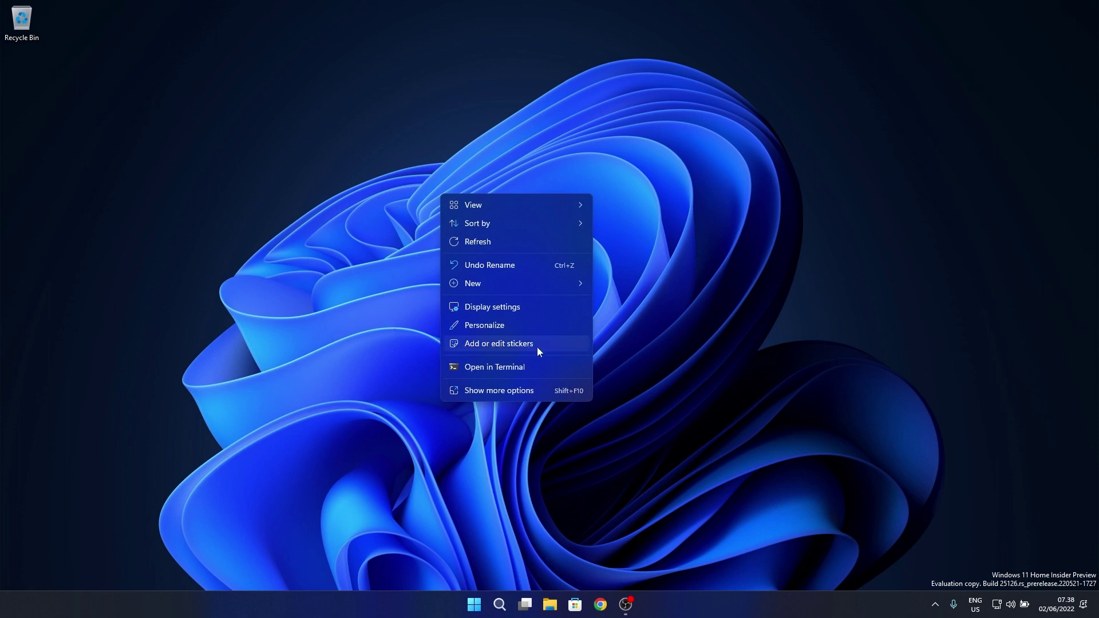
pyautogui.click(502, 329)
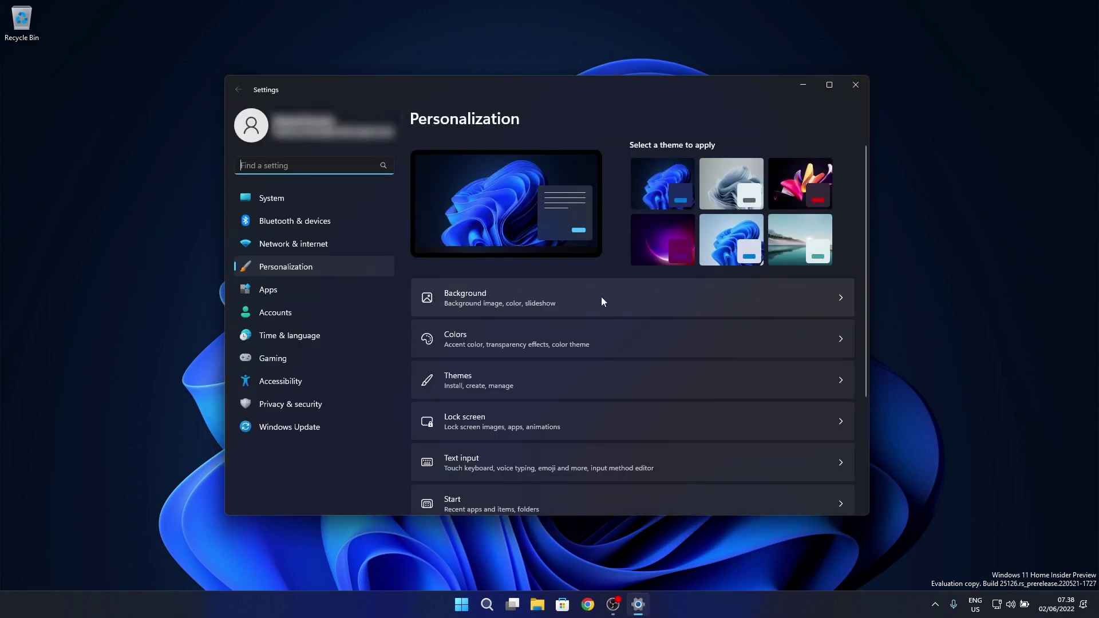
pyautogui.click(613, 297)
pyautogui.scroll(-3, 483, 336)
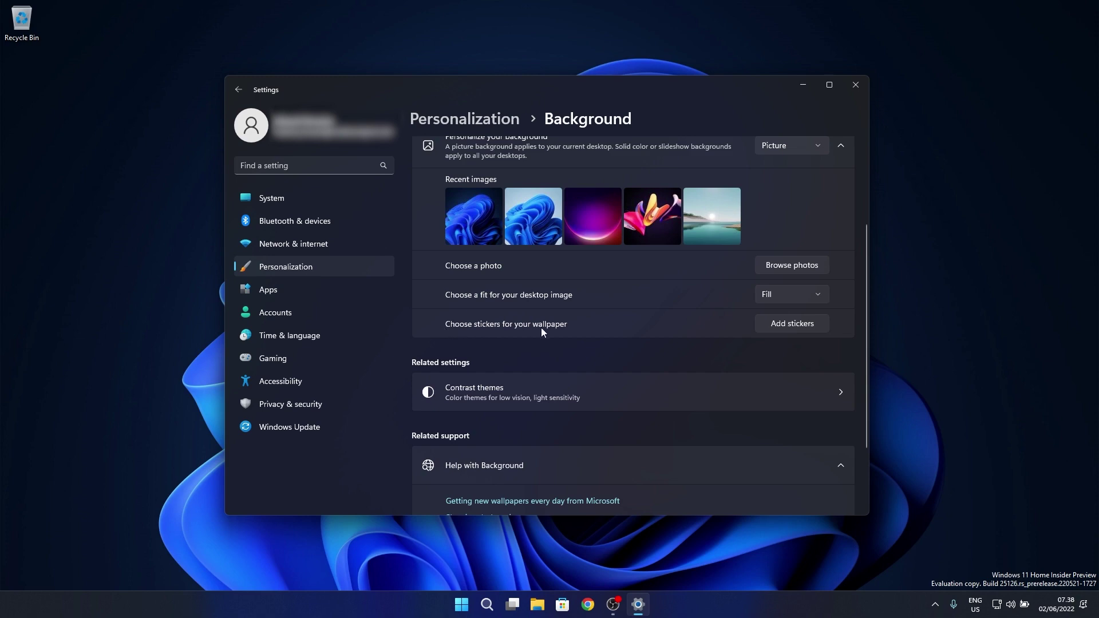
pyautogui.click(854, 93)
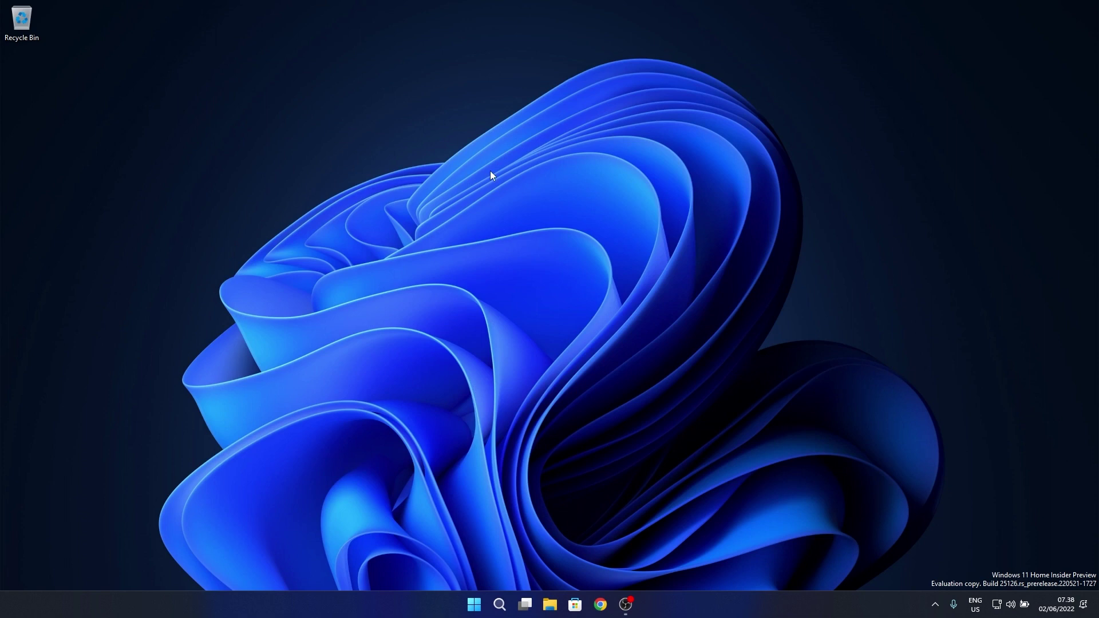
# Place the bee-with-glasses sticker from Add or edit stickers and close the picker.
pyautogui.rightClick(490, 172)
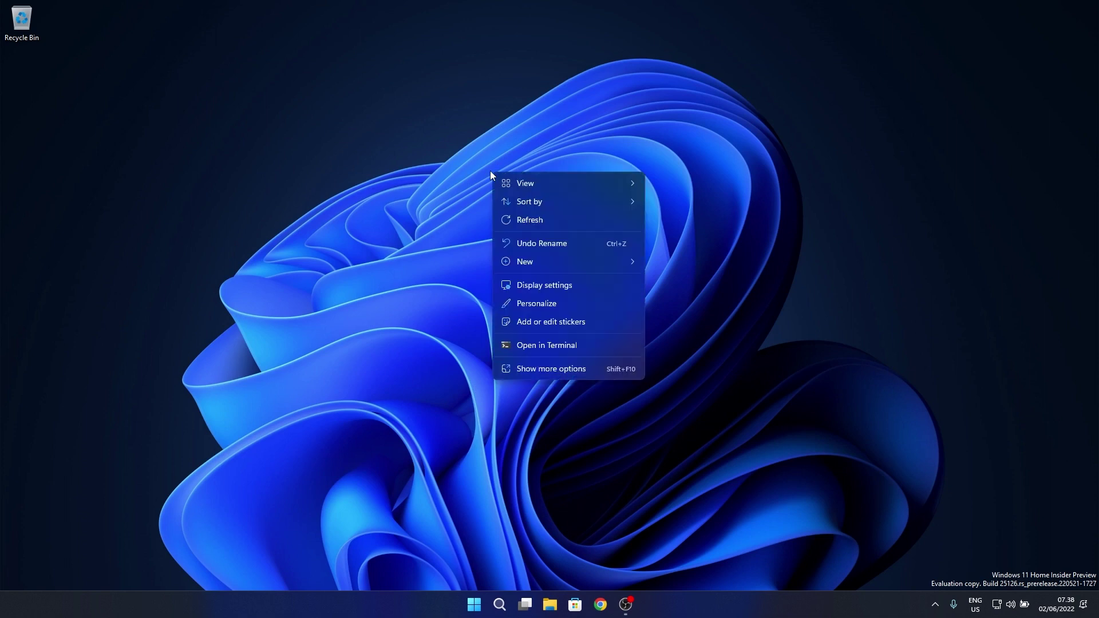
pyautogui.click(559, 322)
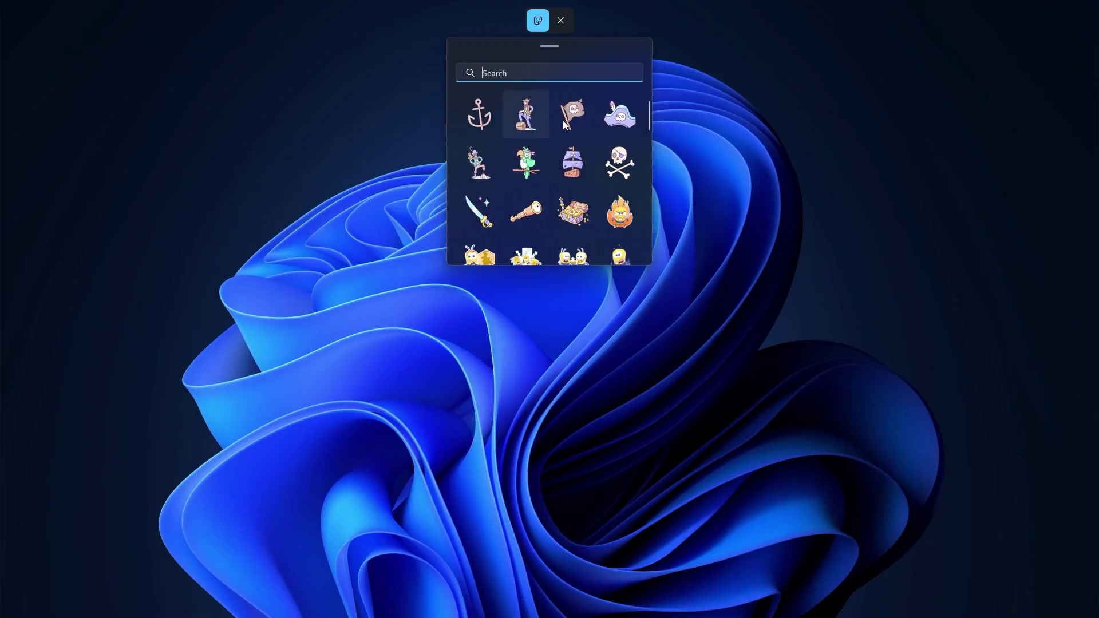
pyautogui.scroll(-1, 578, 147)
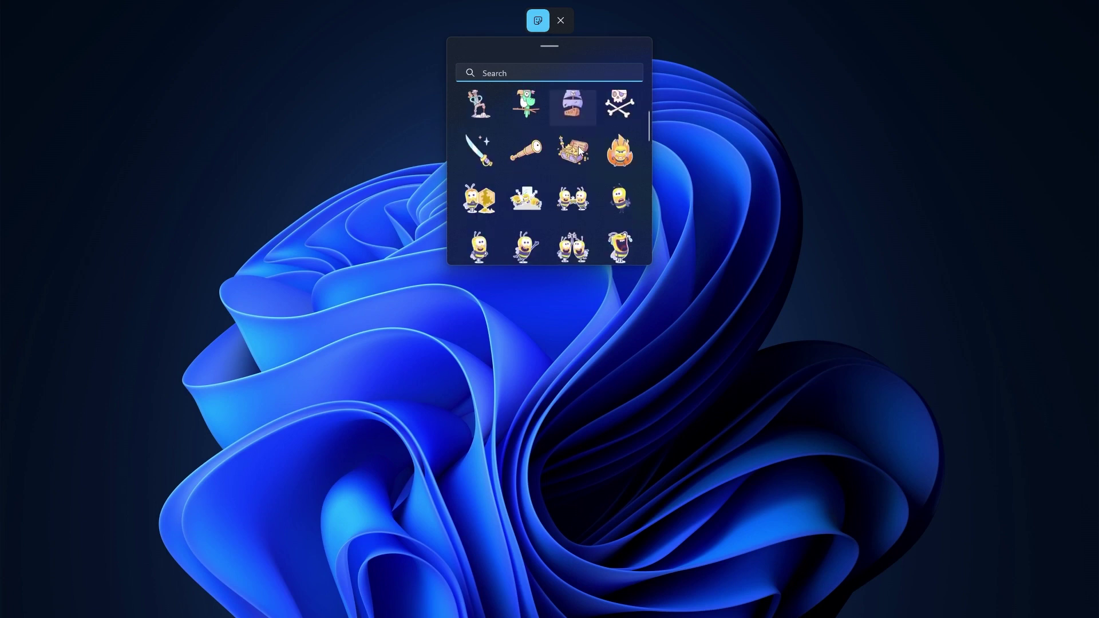
pyautogui.scroll(-1, 578, 153)
pyautogui.scroll(-2, 579, 152)
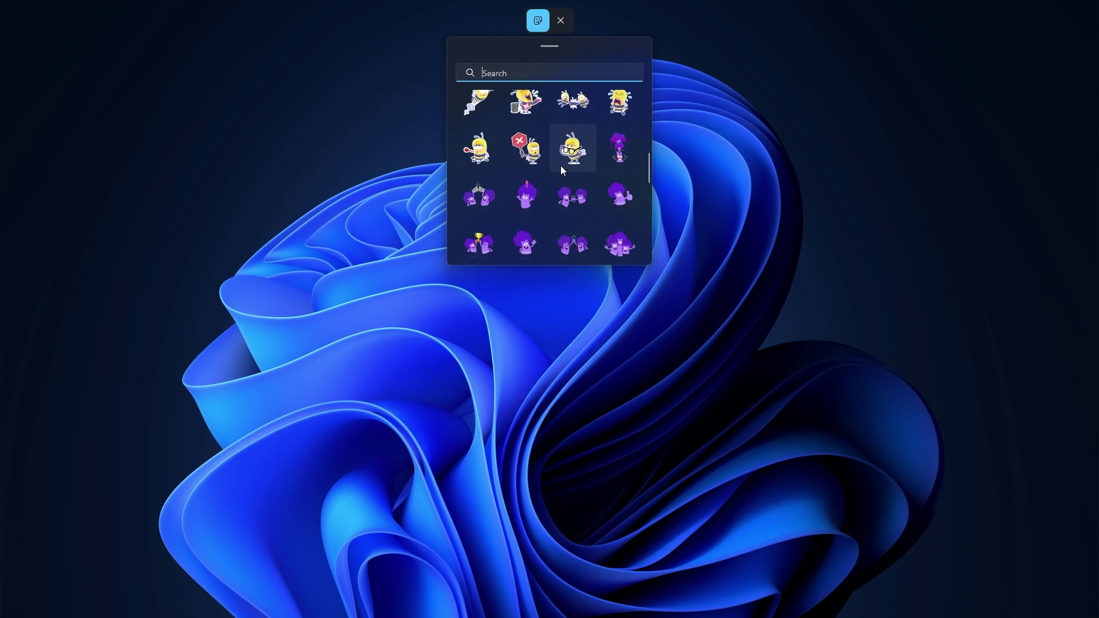
pyautogui.click(572, 148)
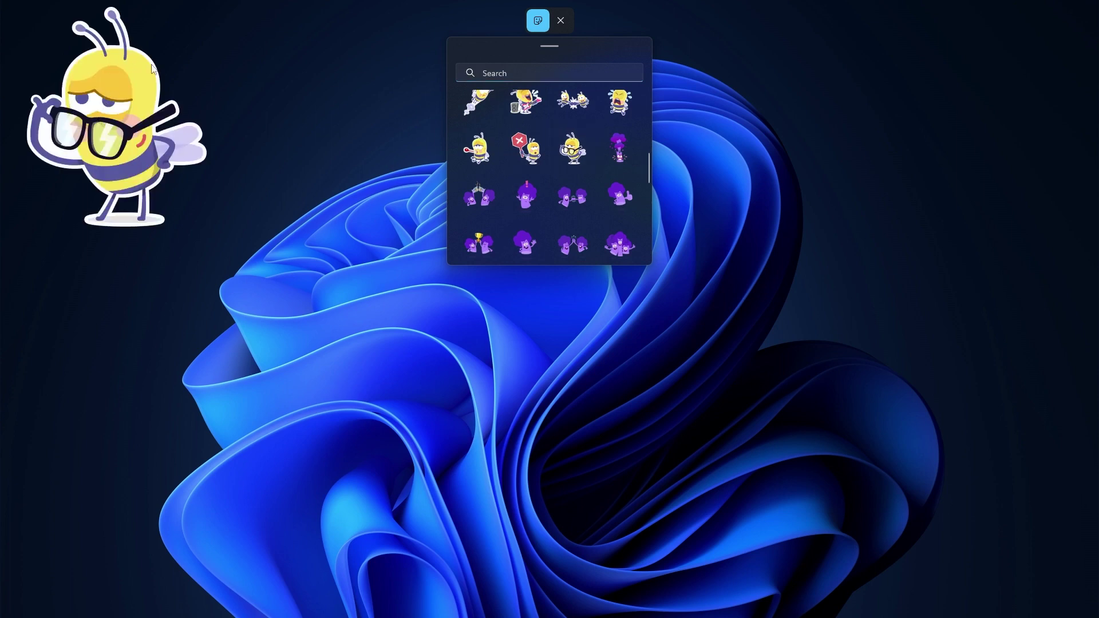
pyautogui.click(120, 100)
# Move the bee sticker to the top-right corner and shrink it.
pyautogui.click(118, 96)
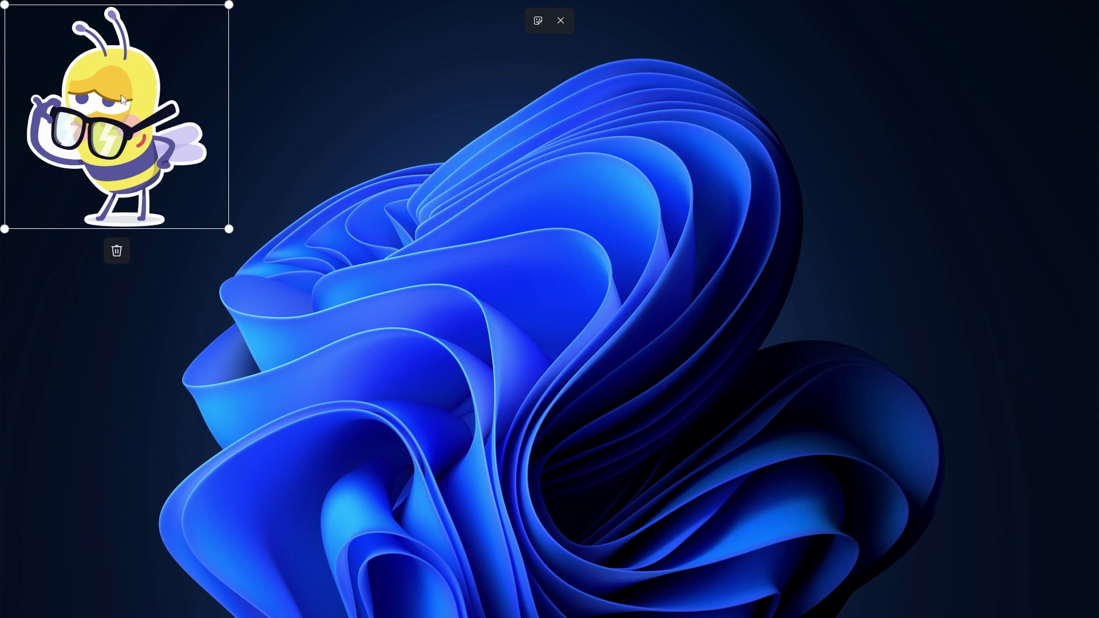
pyautogui.moveTo(122, 98); pyautogui.dragTo(875, 158)
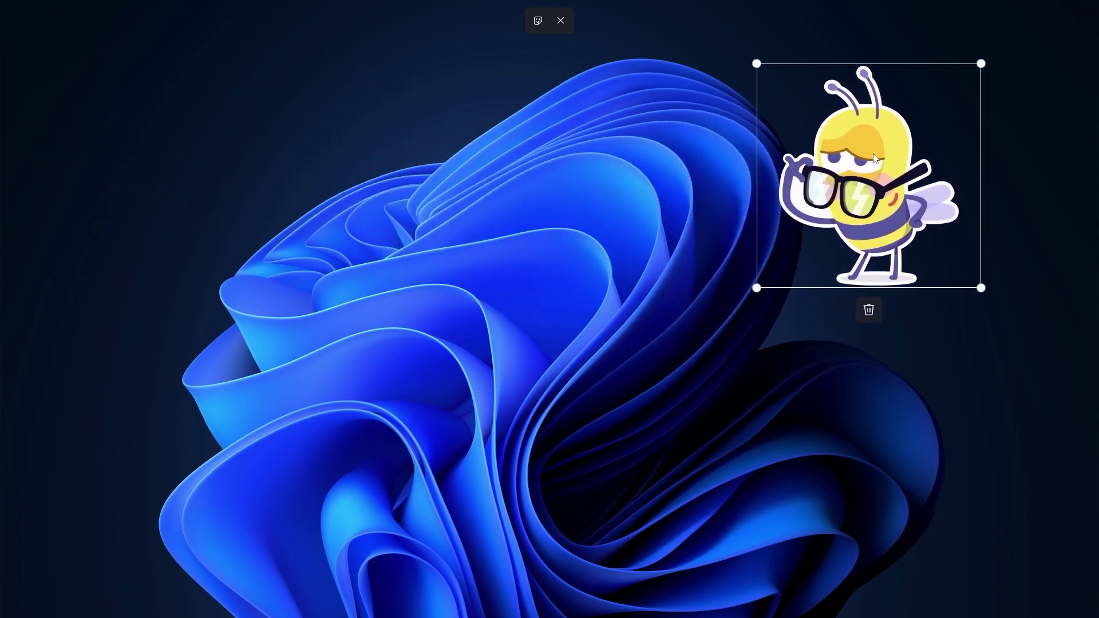
pyautogui.moveTo(755, 64)
pyautogui.mouseDown()
pyautogui.moveTo(828, 136)
pyautogui.moveTo(856, 238)
pyautogui.mouseUp()
pyautogui.moveTo(908, 299); pyautogui.dragTo(1013, 82)
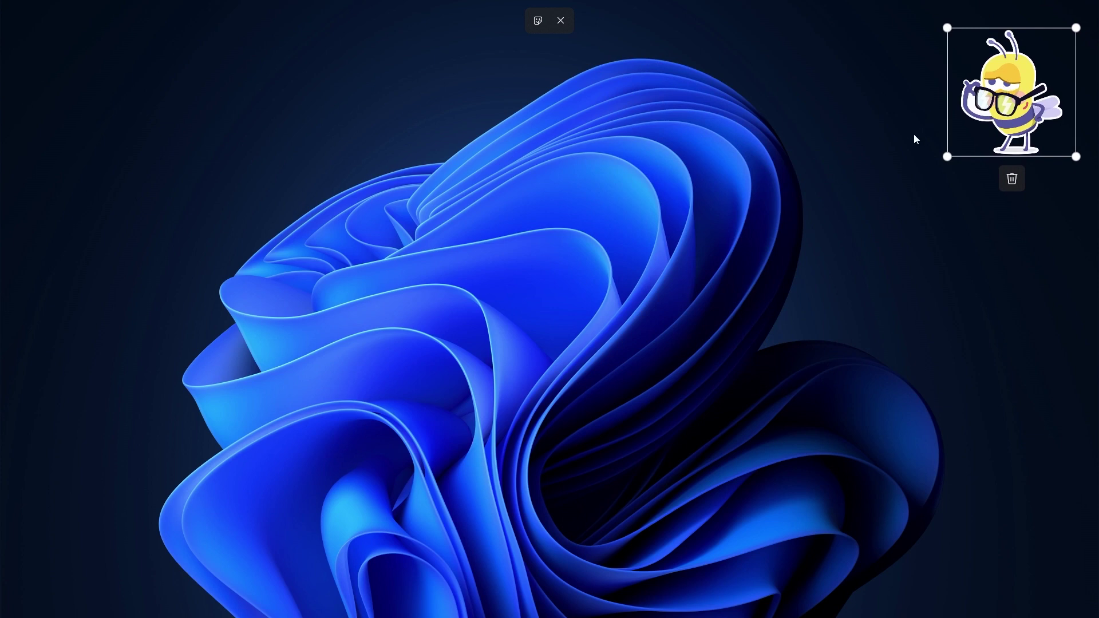
# Exit sticker editing mode using the editor toolbar's X.
pyautogui.click(561, 21)
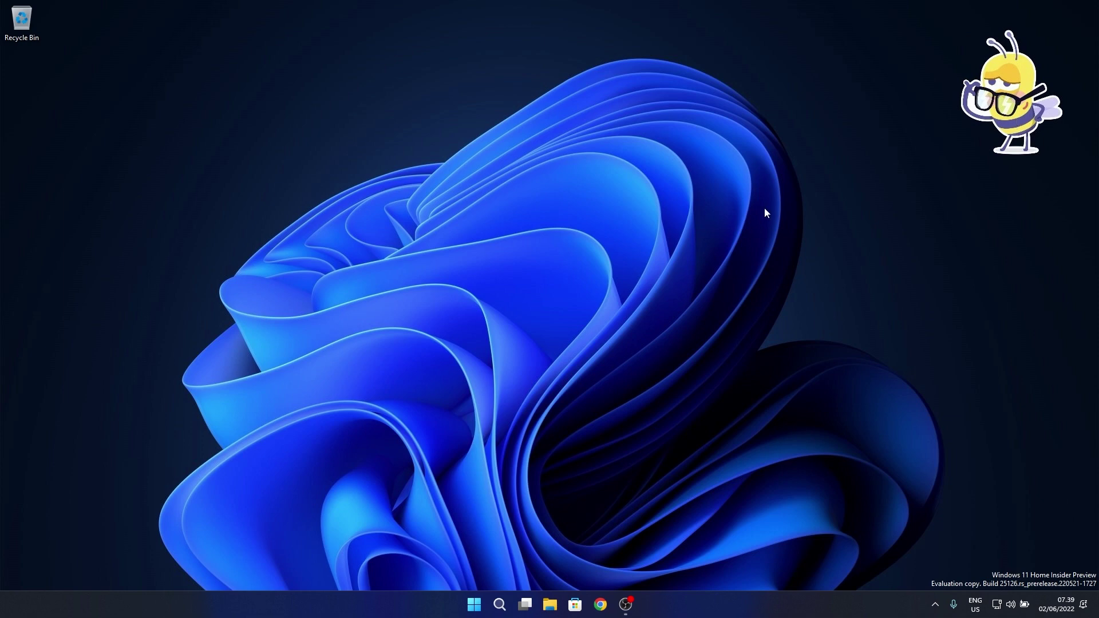
# Delete the bee sticker in sticker editing mode and exit the editor.
pyautogui.rightClick(477, 164)
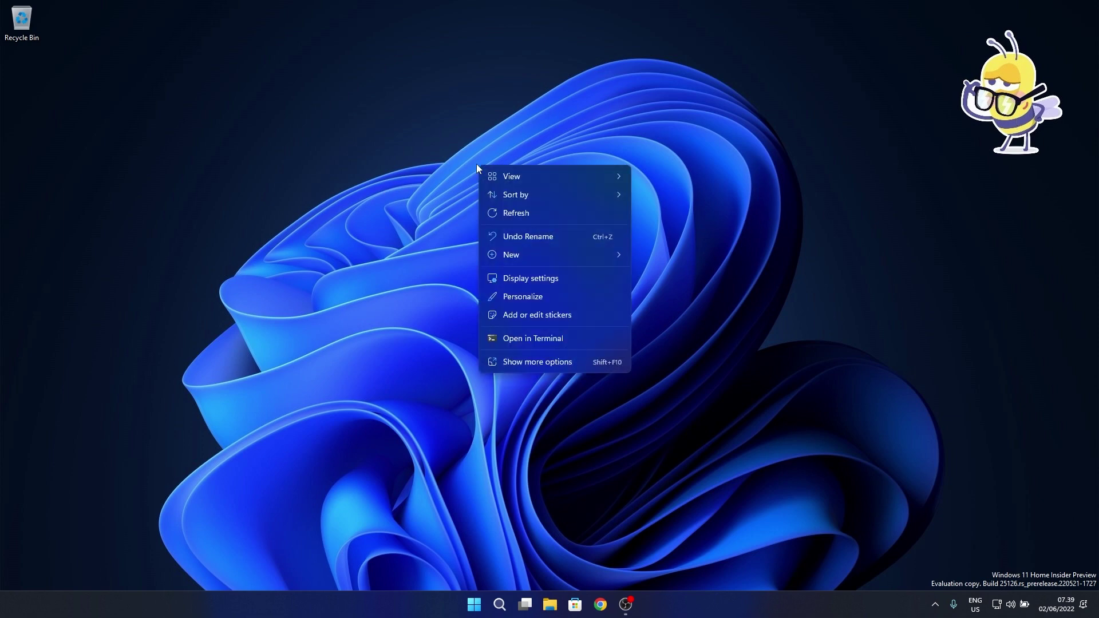
pyautogui.click(557, 315)
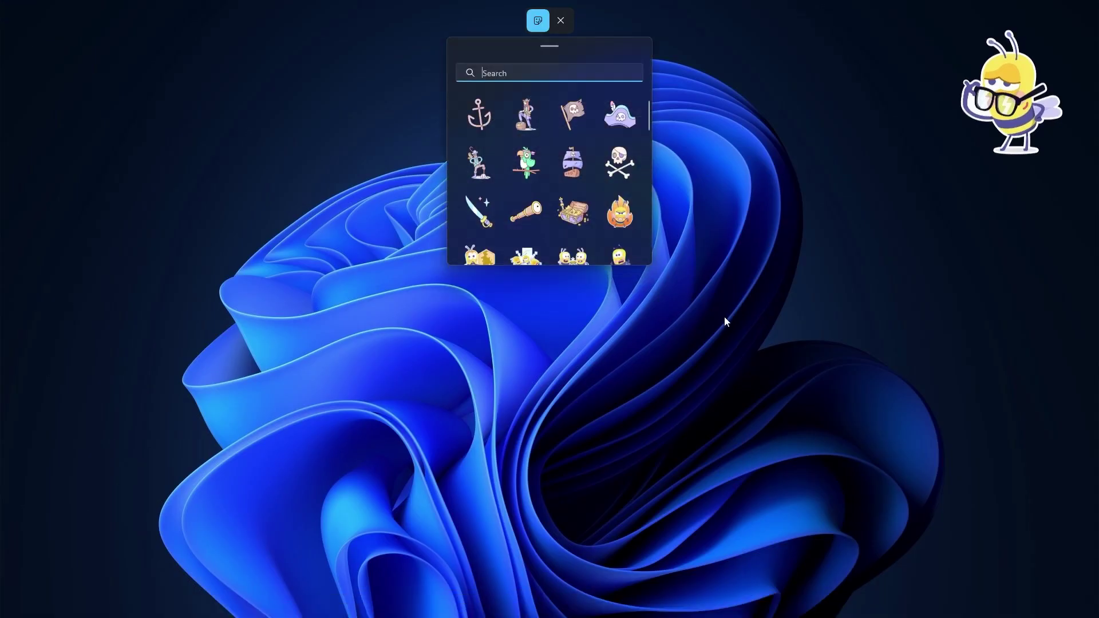
pyautogui.click(1019, 103)
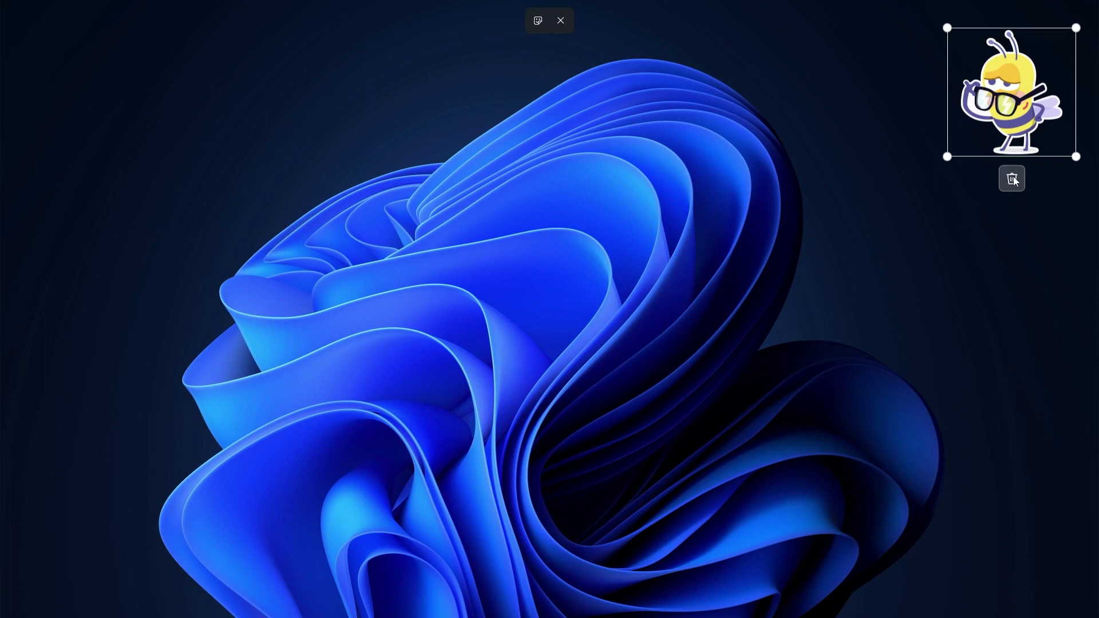
pyautogui.click(1014, 175)
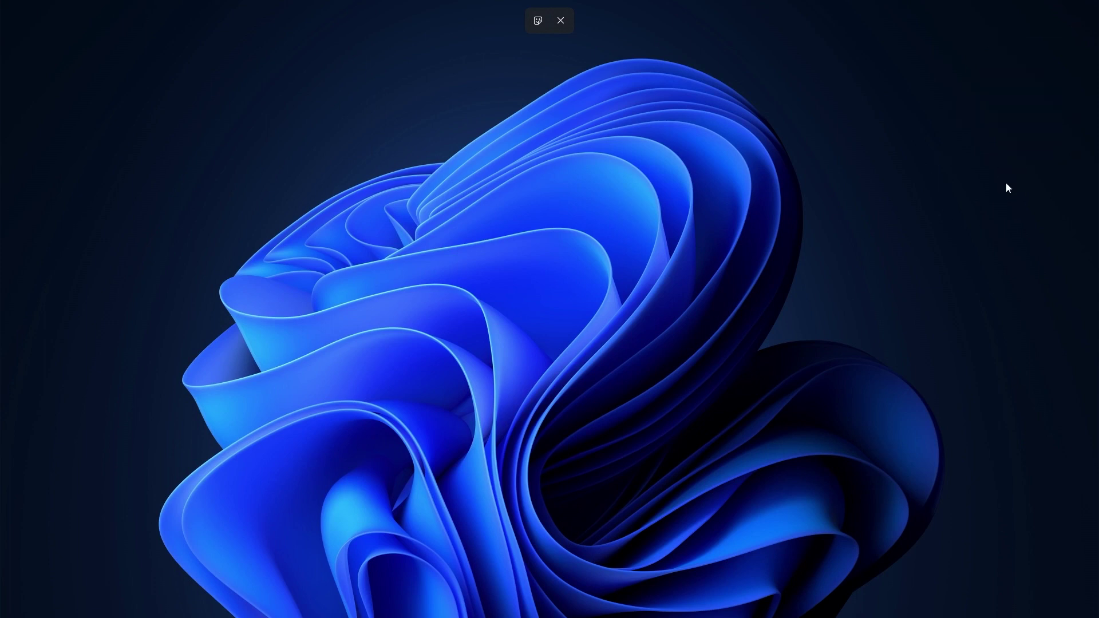
pyautogui.click(560, 23)
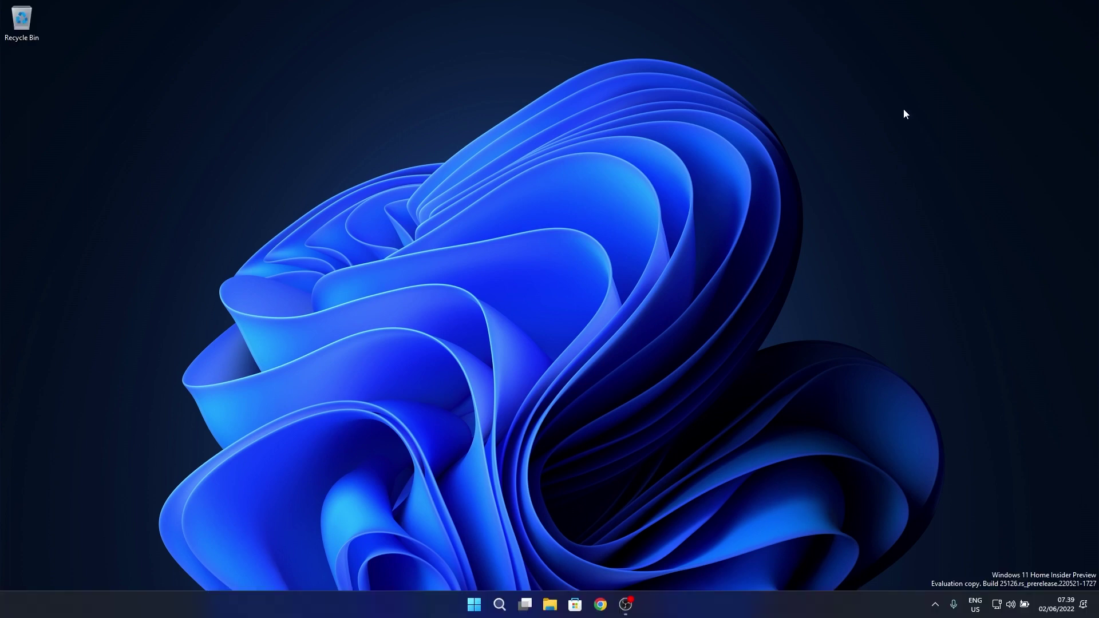